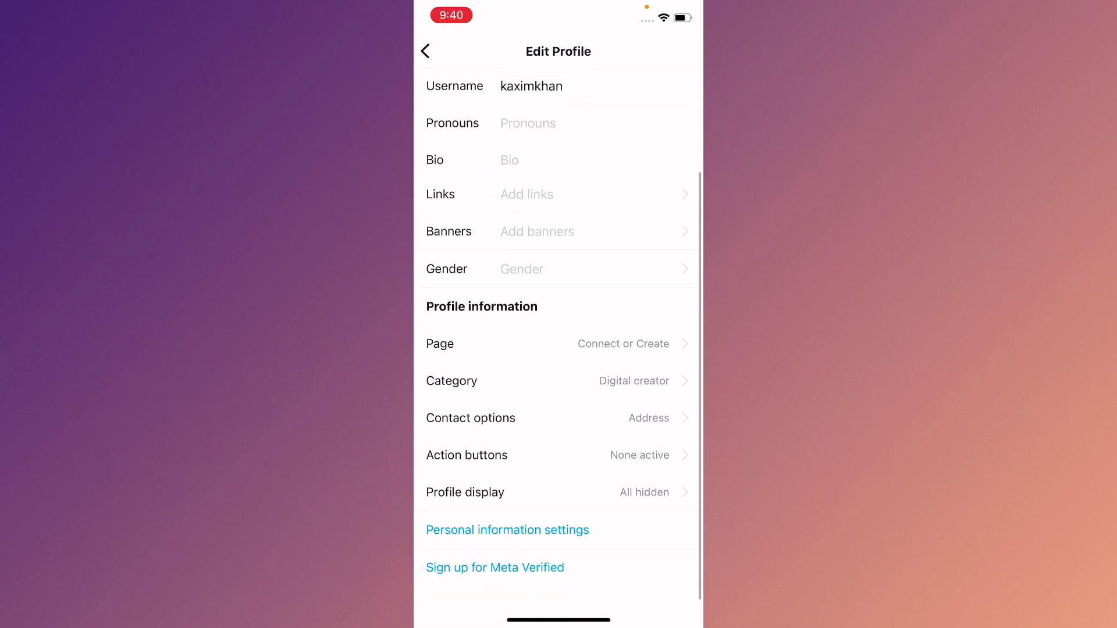
scroll(559, 349, up, 3)
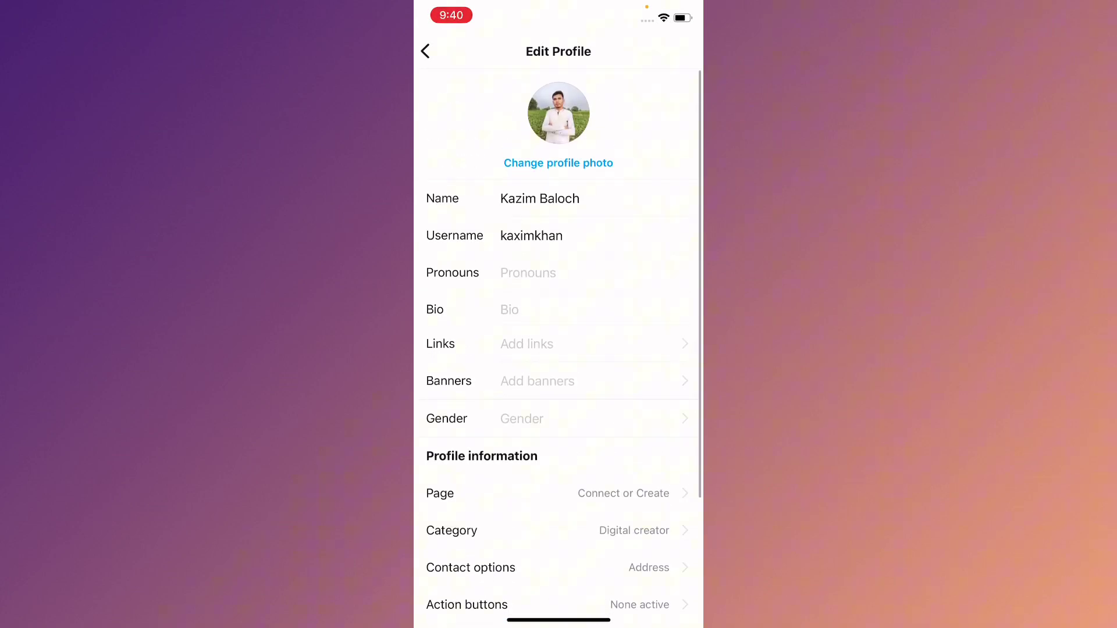
- Back out of Edit Profile to the profile page, leaving everything unchanged
click(425, 51)
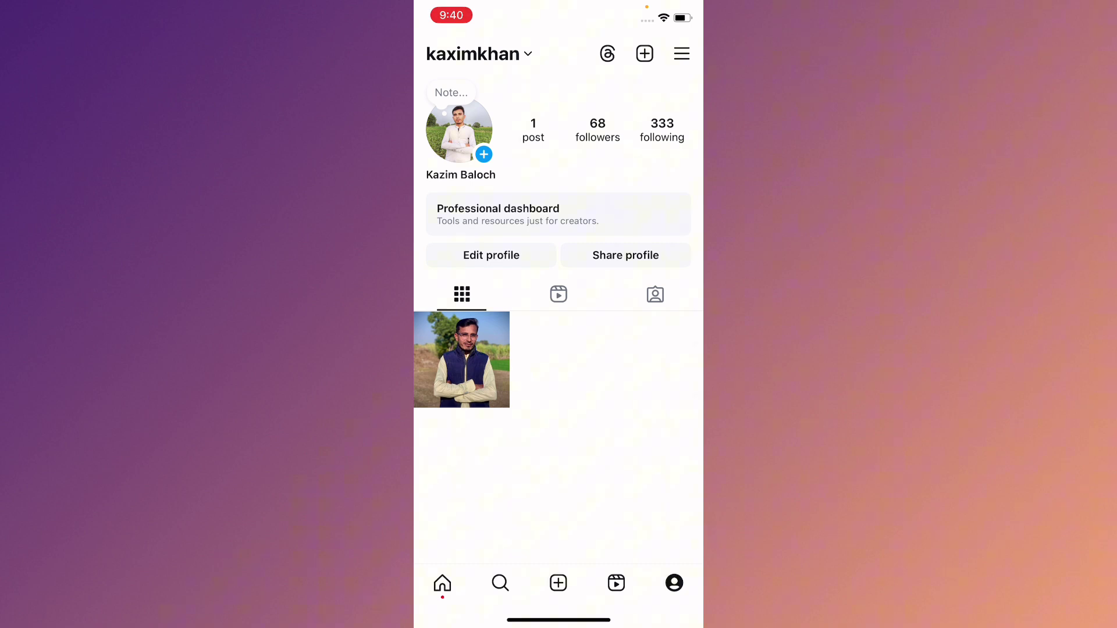
scroll(561, 88, up, 2)
- Open iOS Settings from the first home screen and confirm Wi-Fi is on Tenda_58BA08
drag(558, 619, 559, 367)
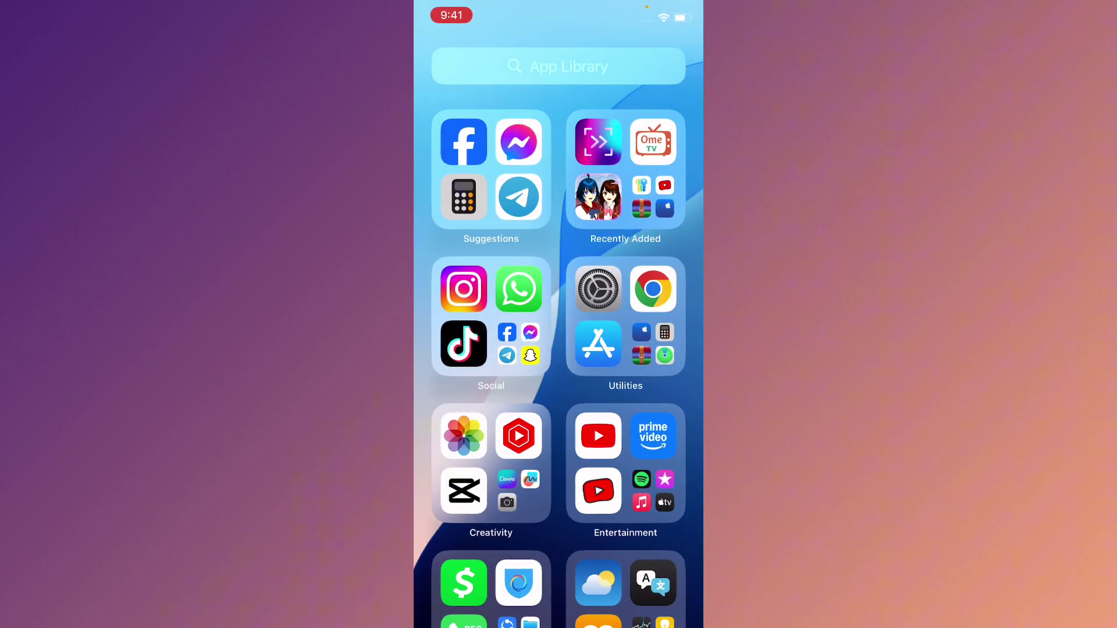
drag(454, 350, 663, 350)
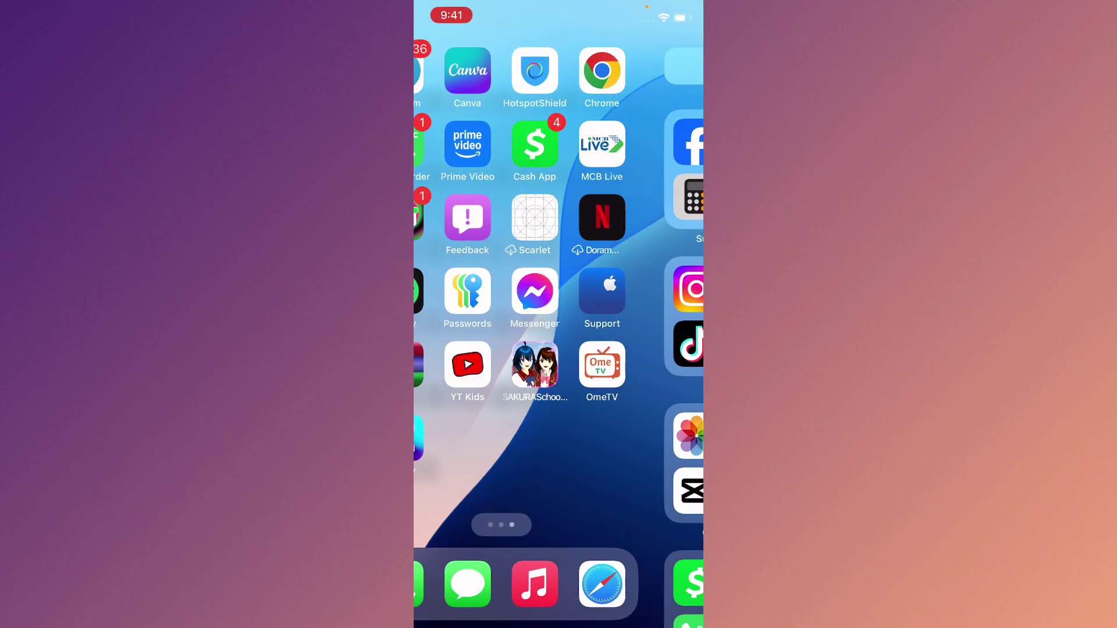
drag(455, 349, 664, 350)
drag(454, 349, 664, 349)
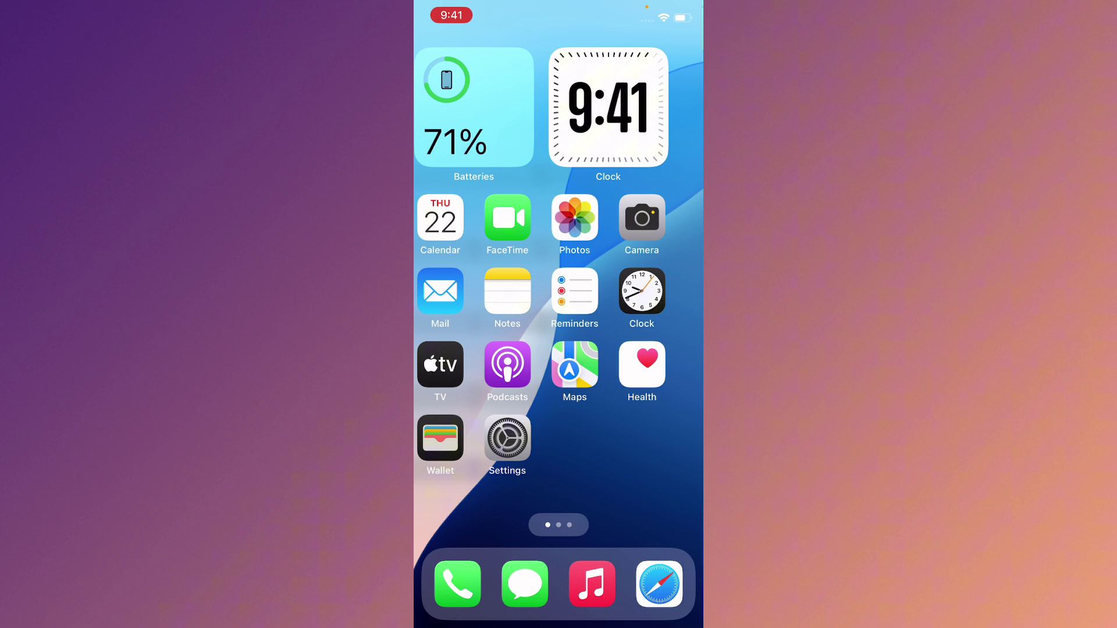
click(524, 439)
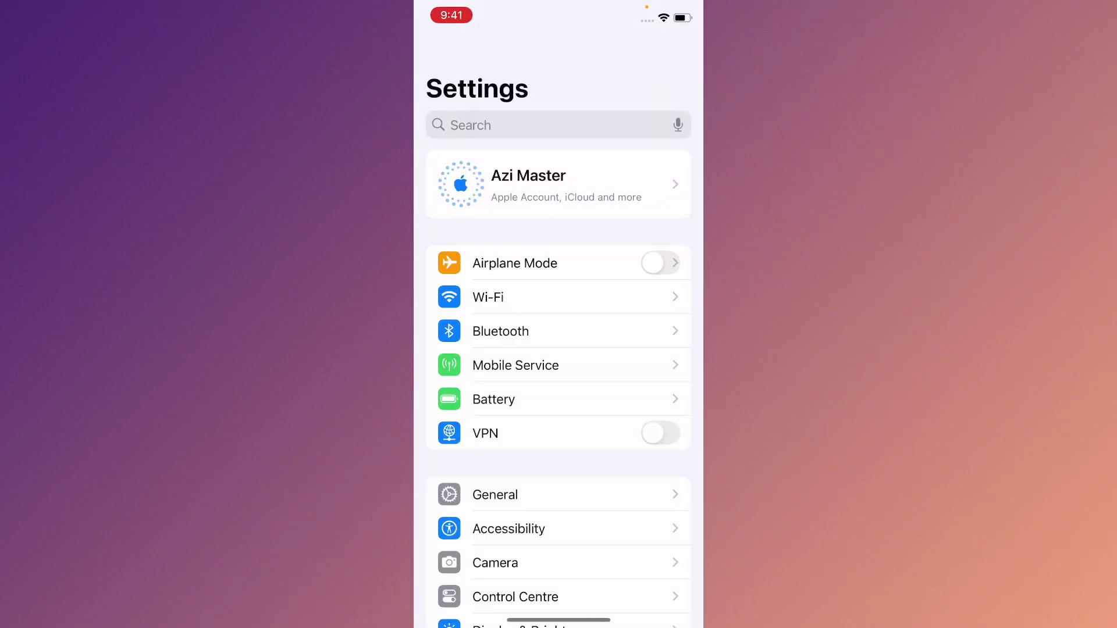
click(489, 296)
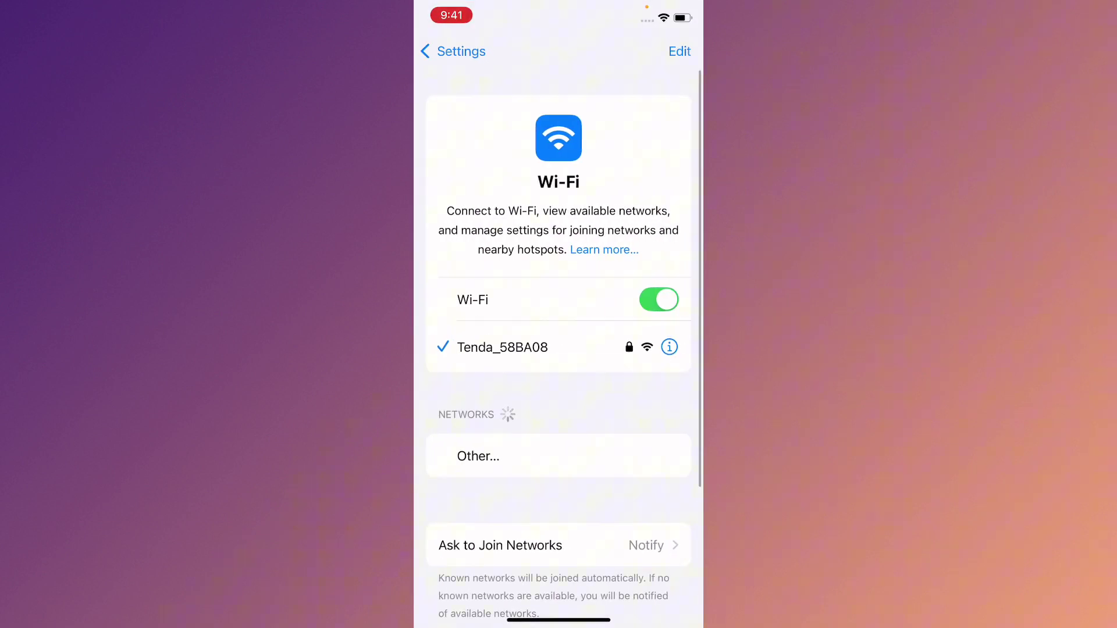
click(452, 50)
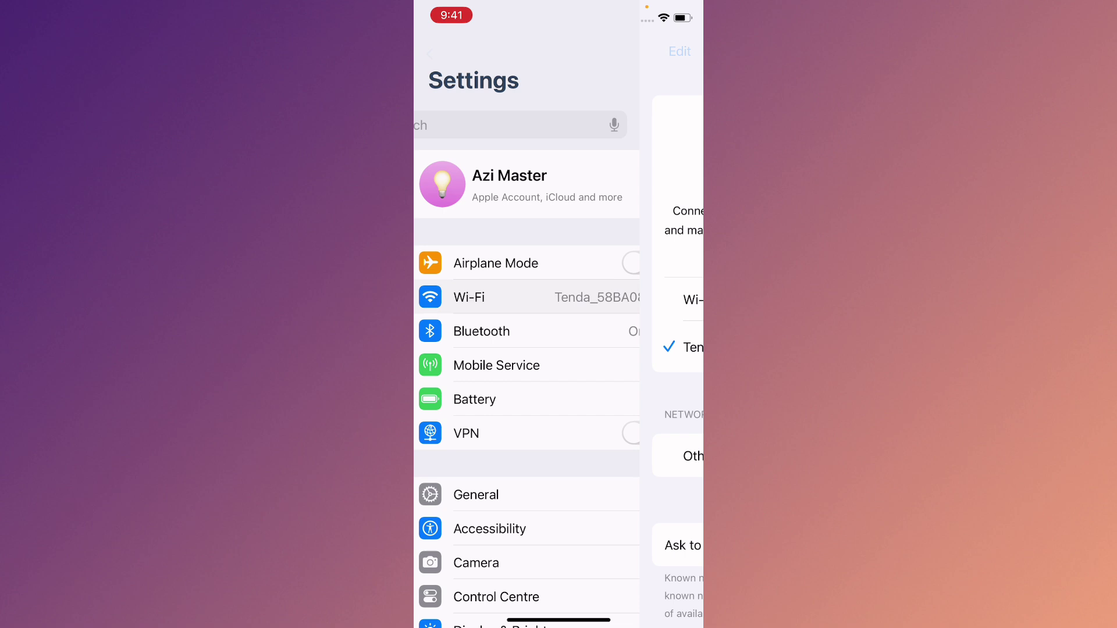
scroll(558, 349, down, 2)
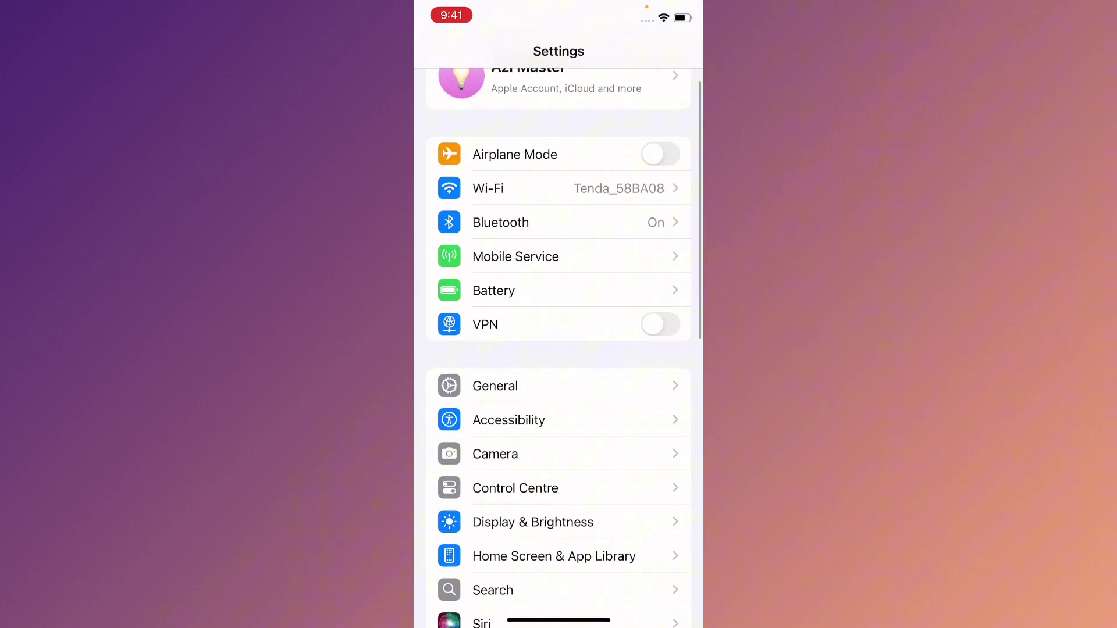
- Check the VPN & Device Management status under General
click(496, 386)
scroll(559, 349, down, 5)
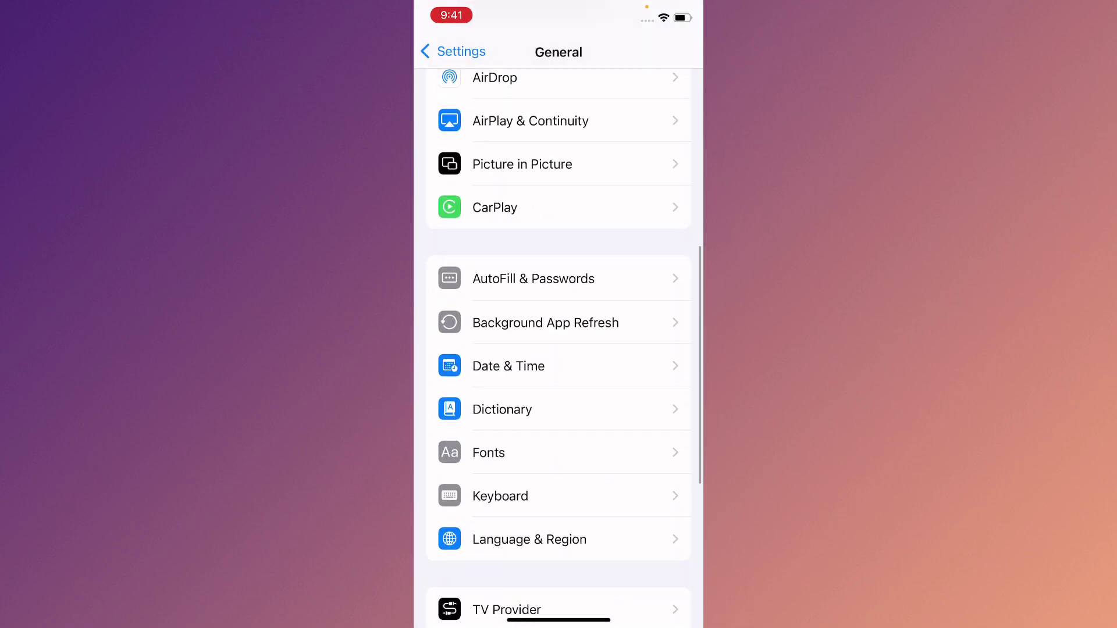
scroll(559, 349, down, 5)
click(559, 337)
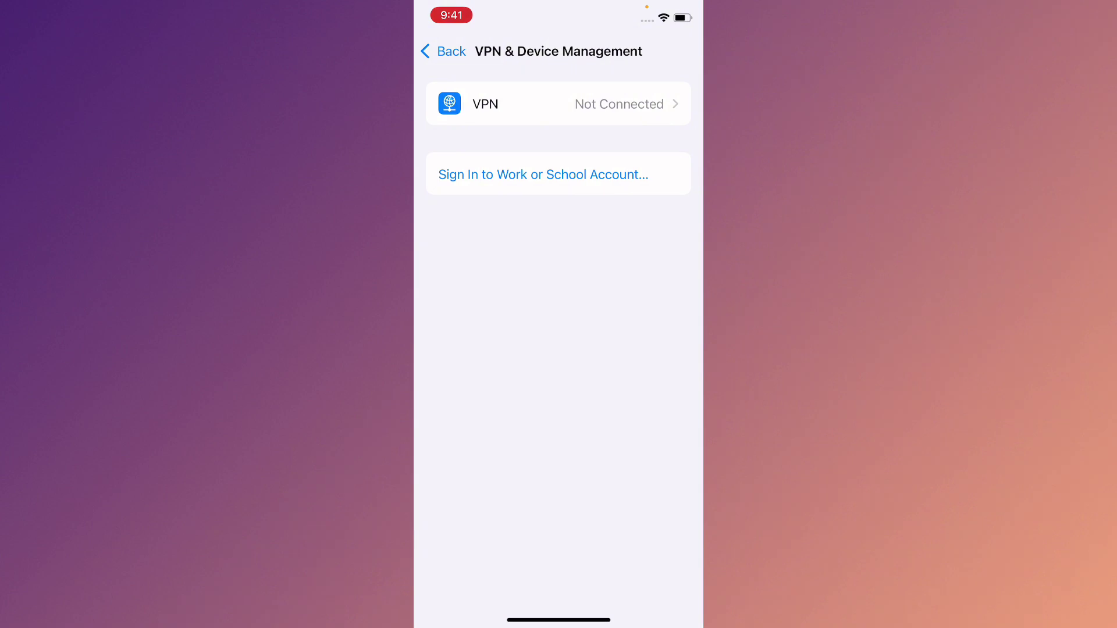
click(444, 52)
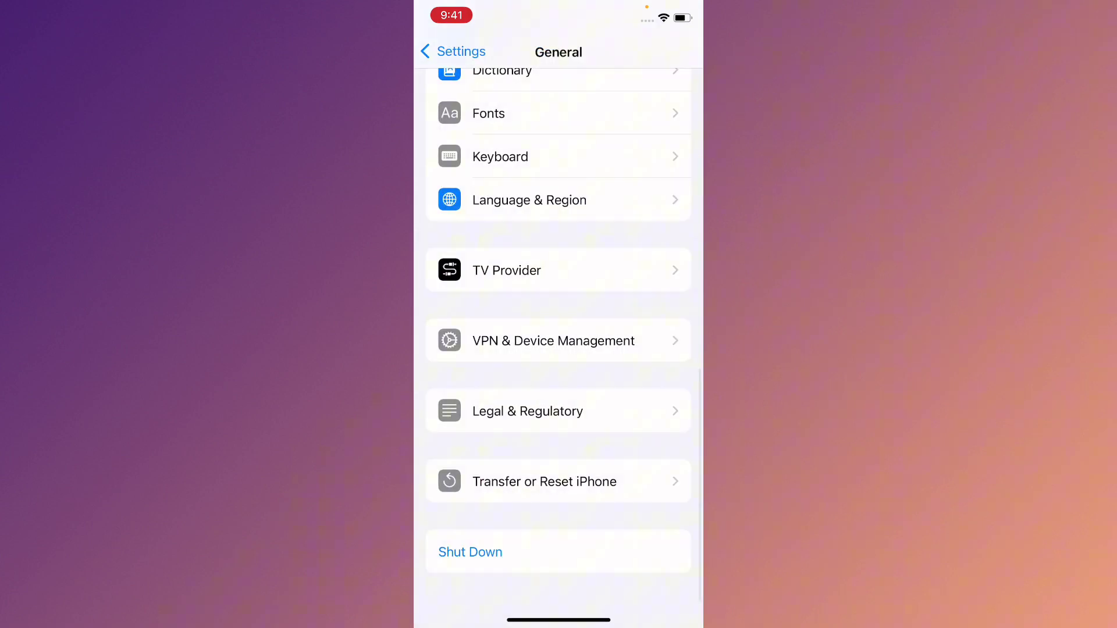
- View the iPhone reset options without resetting, then check Date & Time is set automatically
click(545, 481)
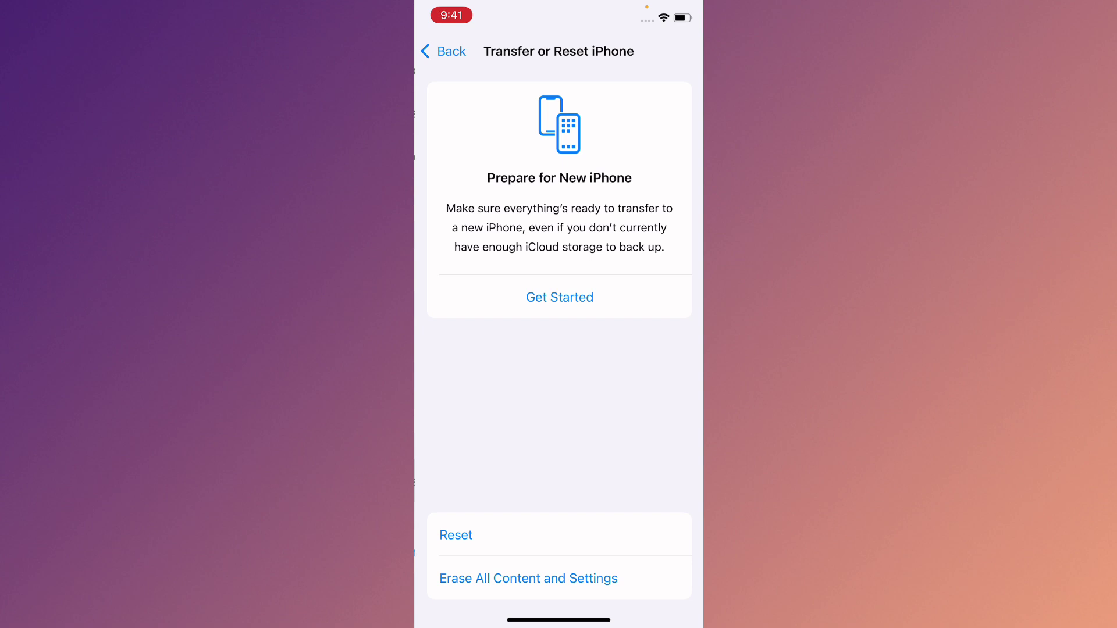
click(559, 534)
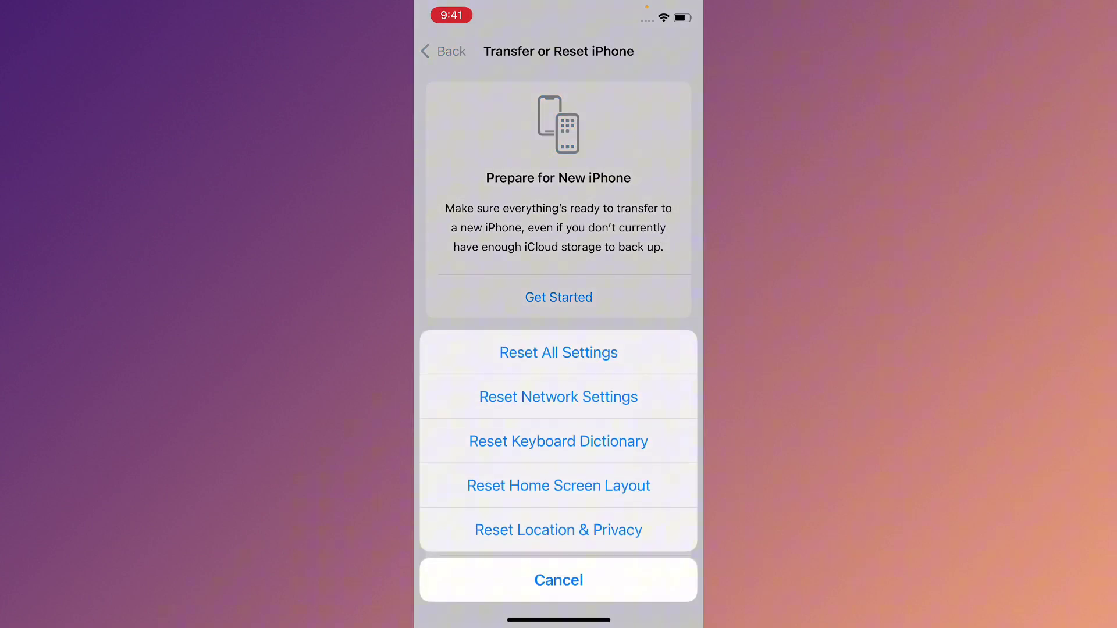
click(559, 580)
click(443, 51)
scroll(559, 349, up, 2)
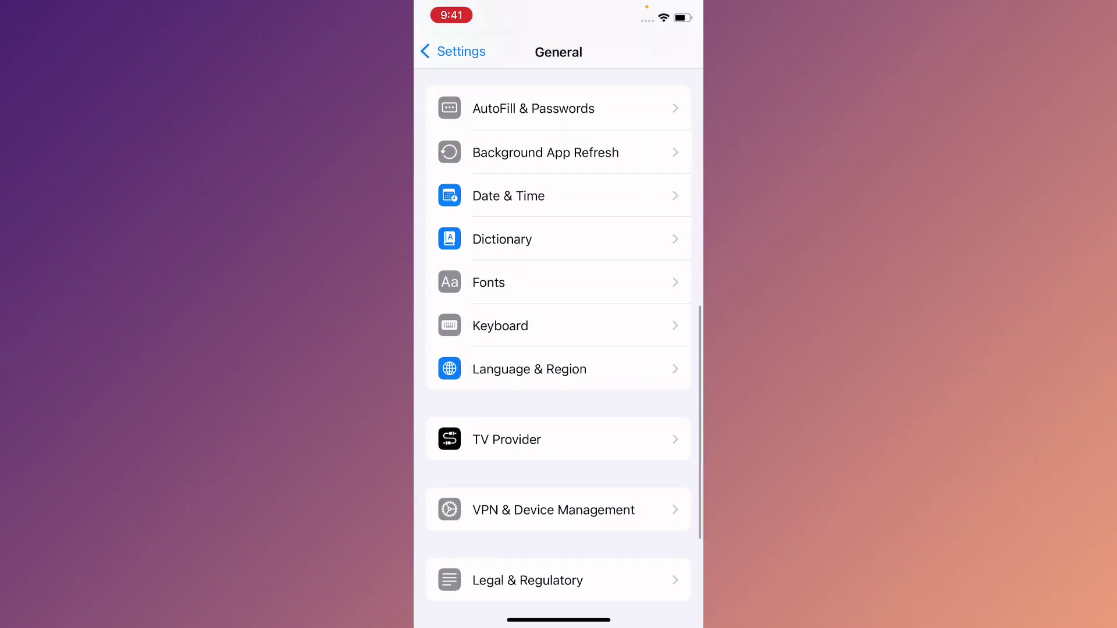
scroll(559, 349, up, 2)
click(559, 327)
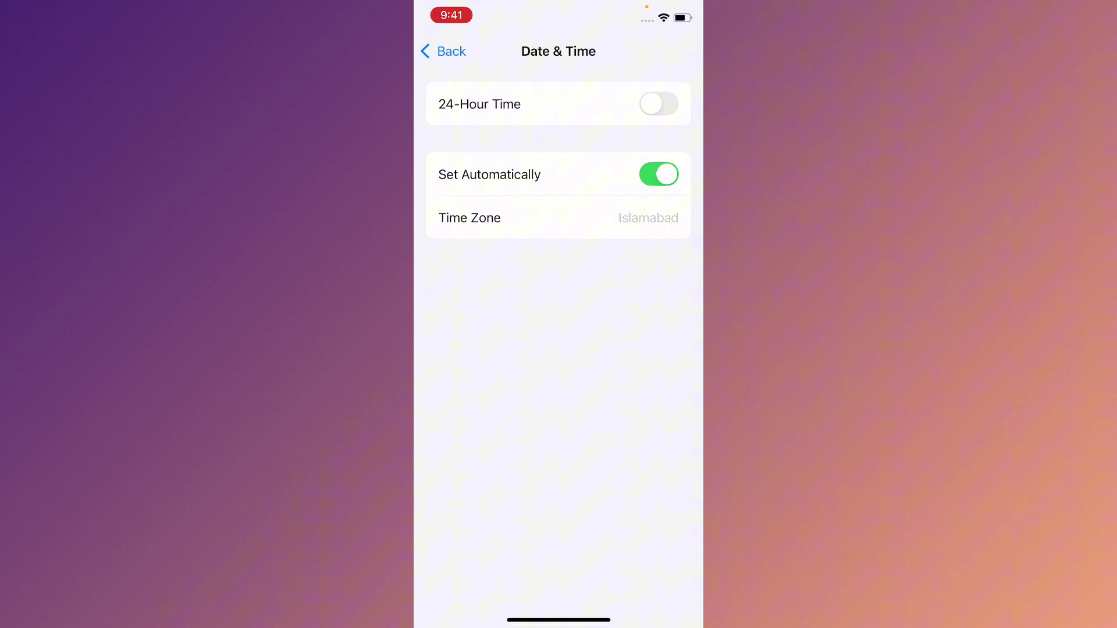
click(443, 51)
scroll(559, 349, down, 2)
- Search the App Store for 'instagram' and confirm its page shows Open, not Update
click(440, 51)
drag(559, 620, 559, 393)
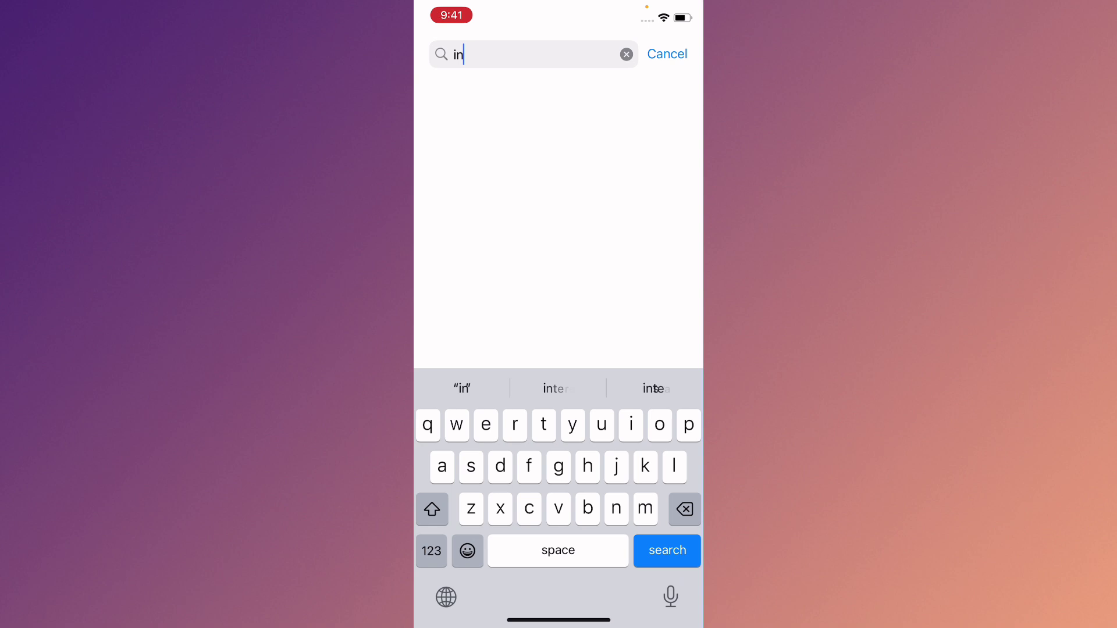
text(st)
click(489, 95)
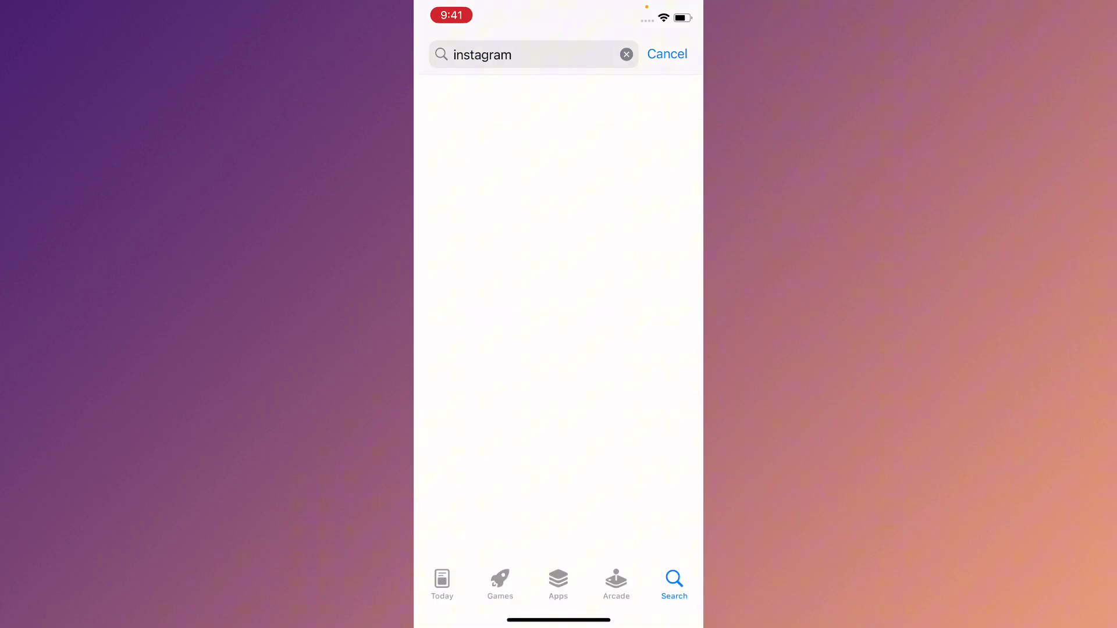
click(524, 403)
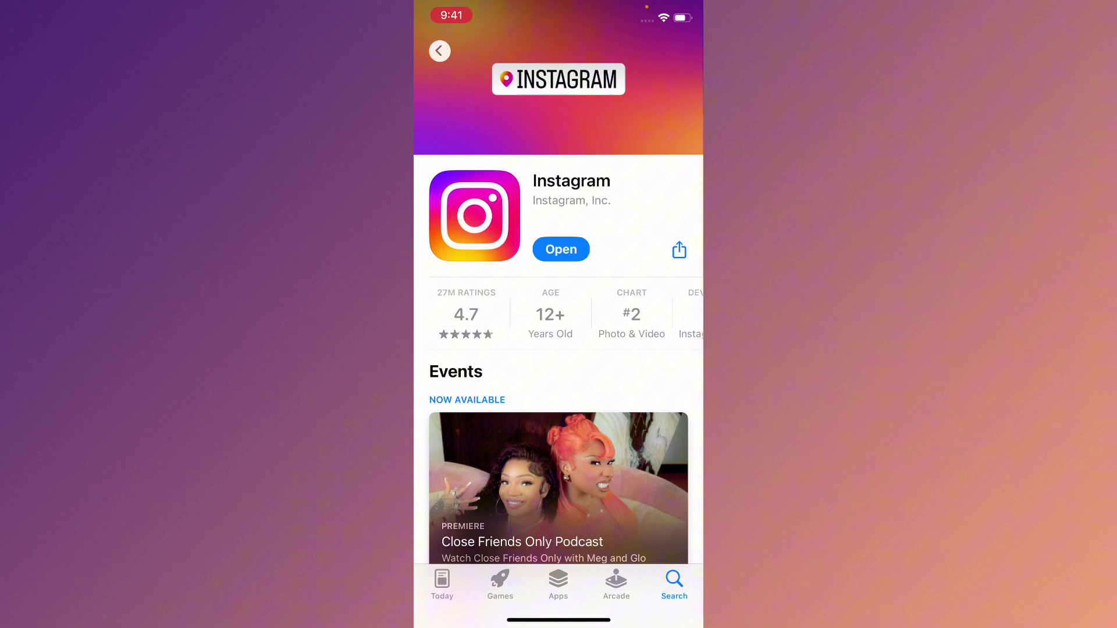
- Close the App Store and return to the home screen page with Instagram
click(439, 51)
drag(560, 620, 559, 367)
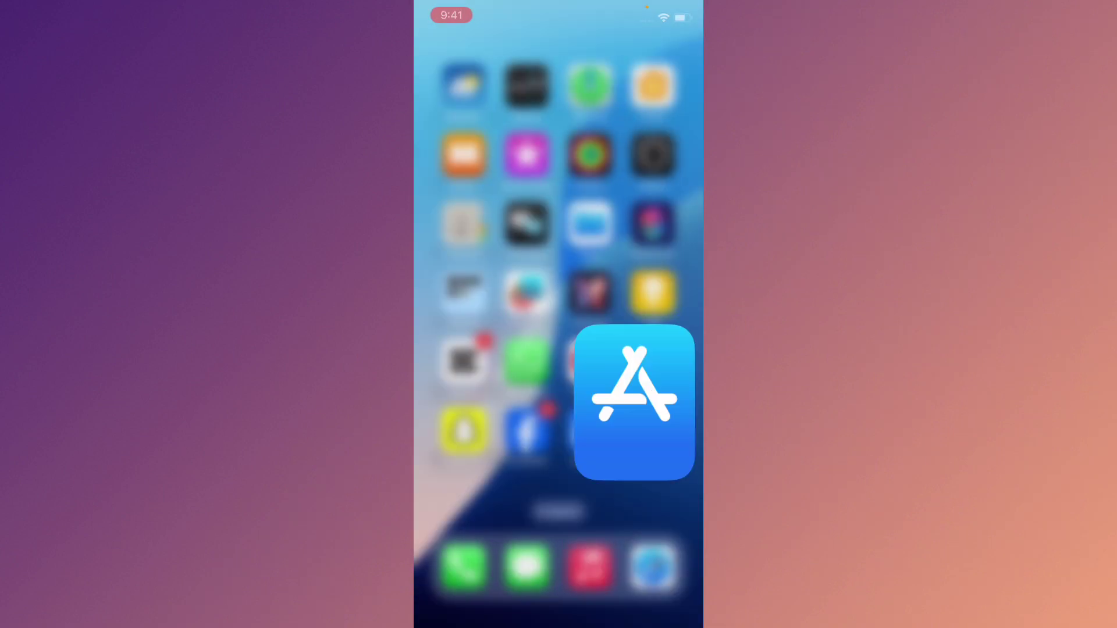
drag(646, 349, 472, 349)
- Open the Username field from Edit profile, then back out twice without changing it
click(463, 289)
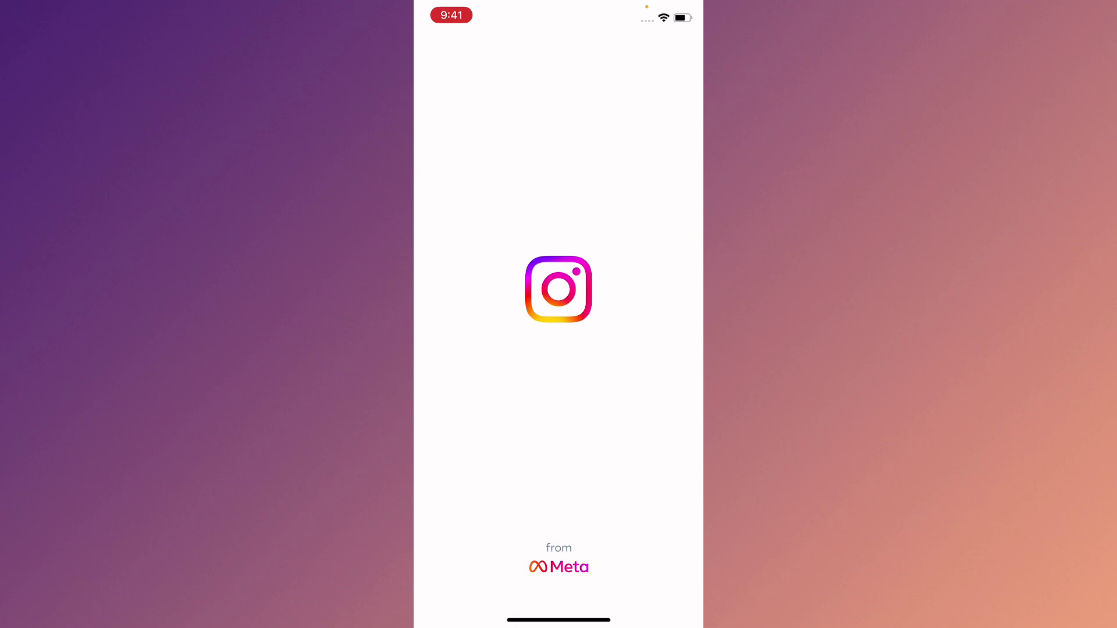
click(674, 583)
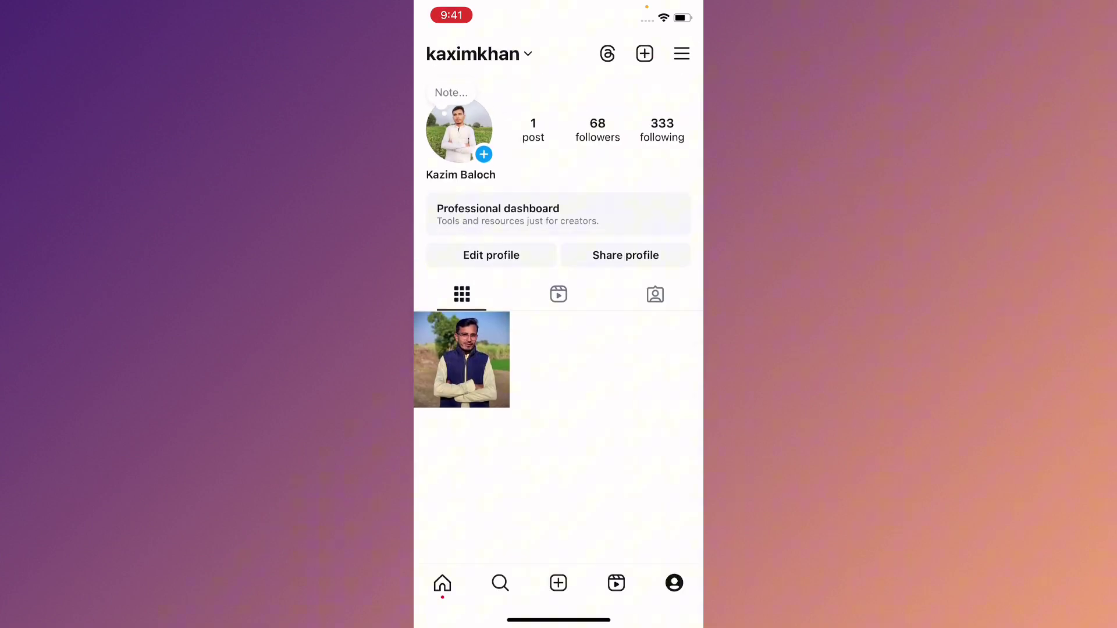
click(491, 255)
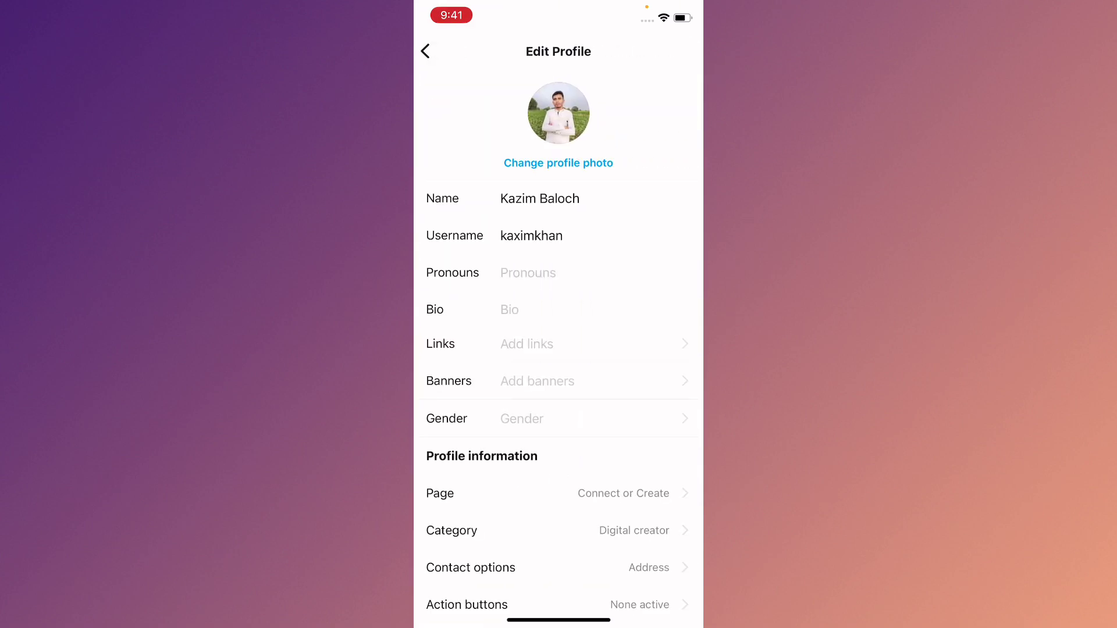
click(531, 235)
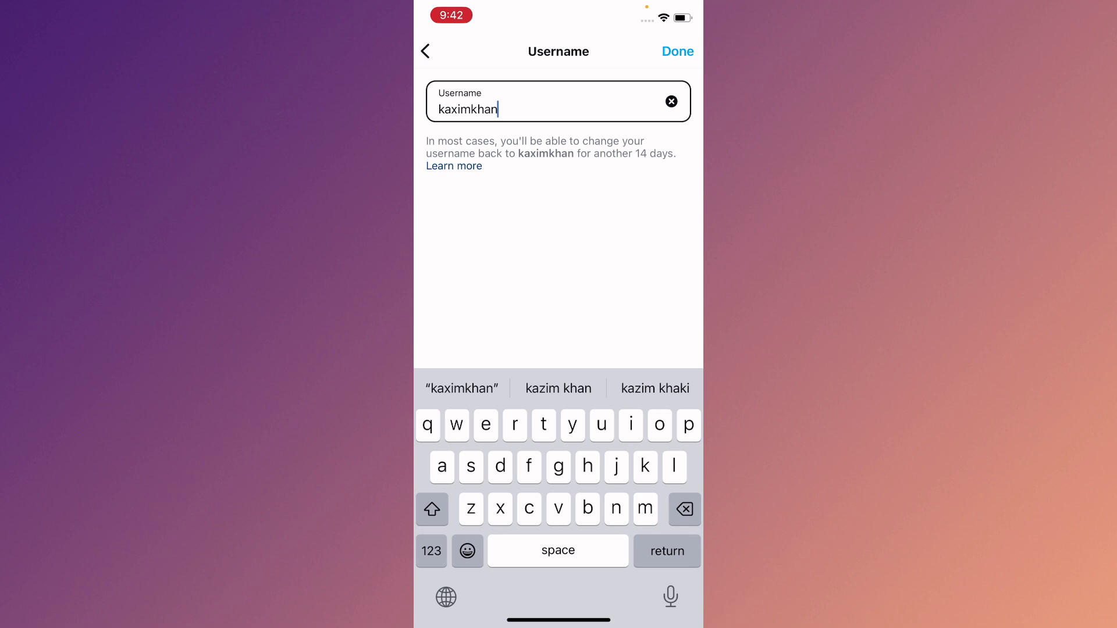
click(425, 51)
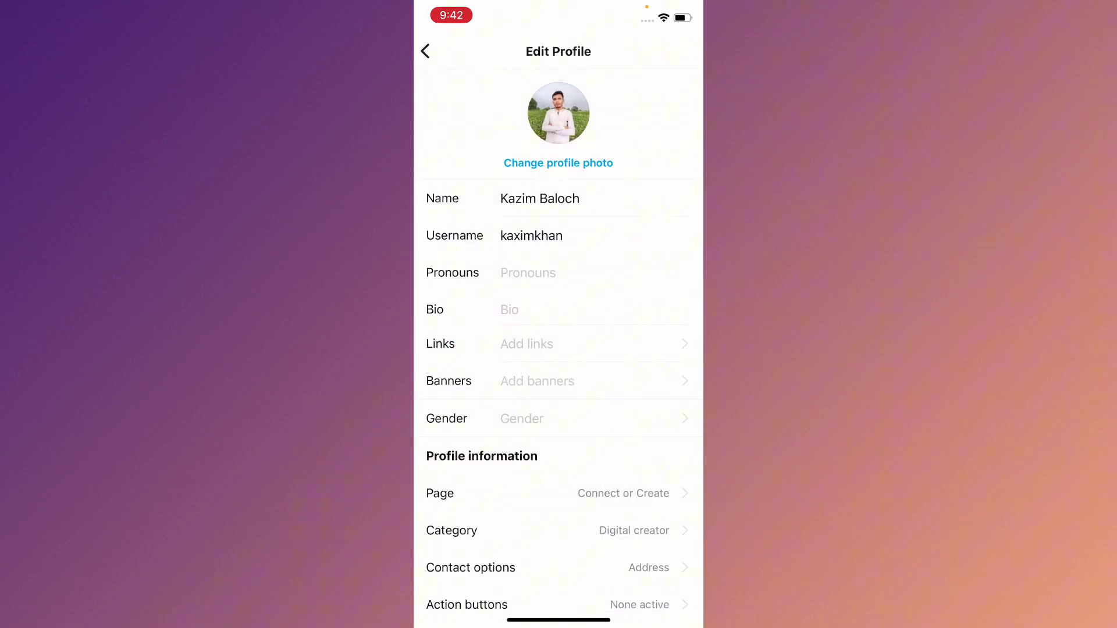
click(425, 50)
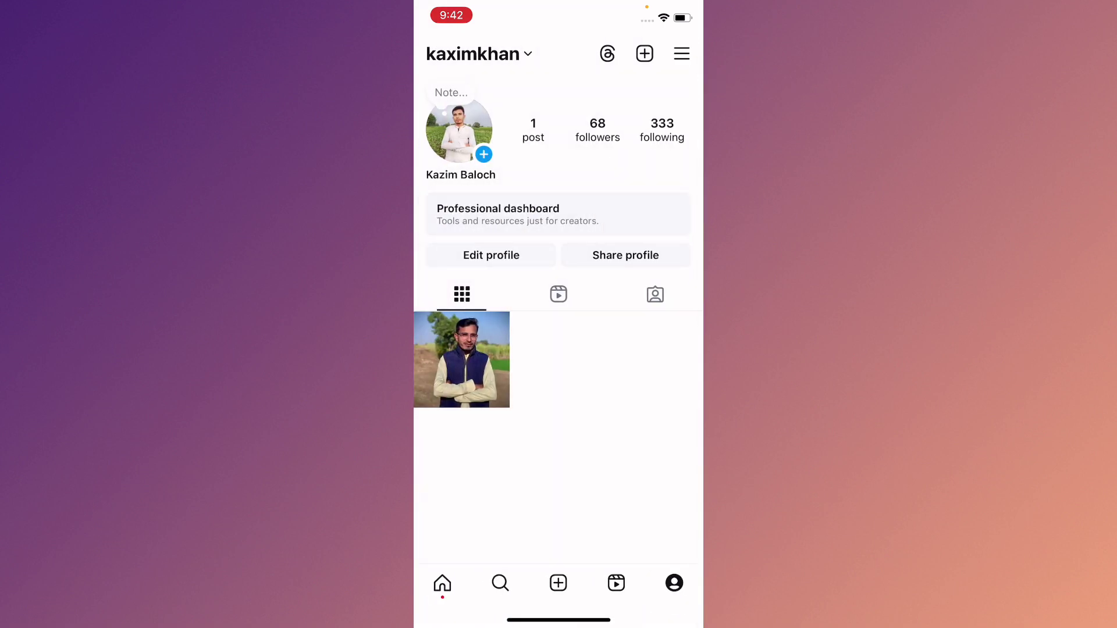
- Open Help > Report a problem, include the technical details, and reach the description form
click(681, 53)
scroll(559, 331, down, 5)
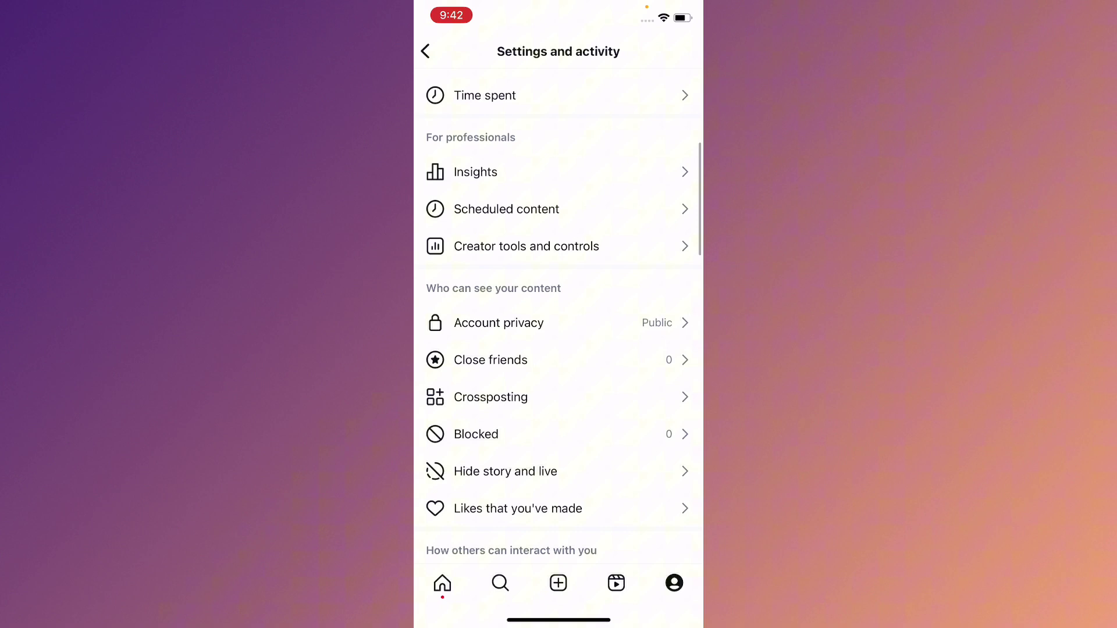
scroll(559, 331, down, 3)
scroll(559, 331, down, 5)
scroll(558, 331, down, 3)
scroll(560, 332, down, 5)
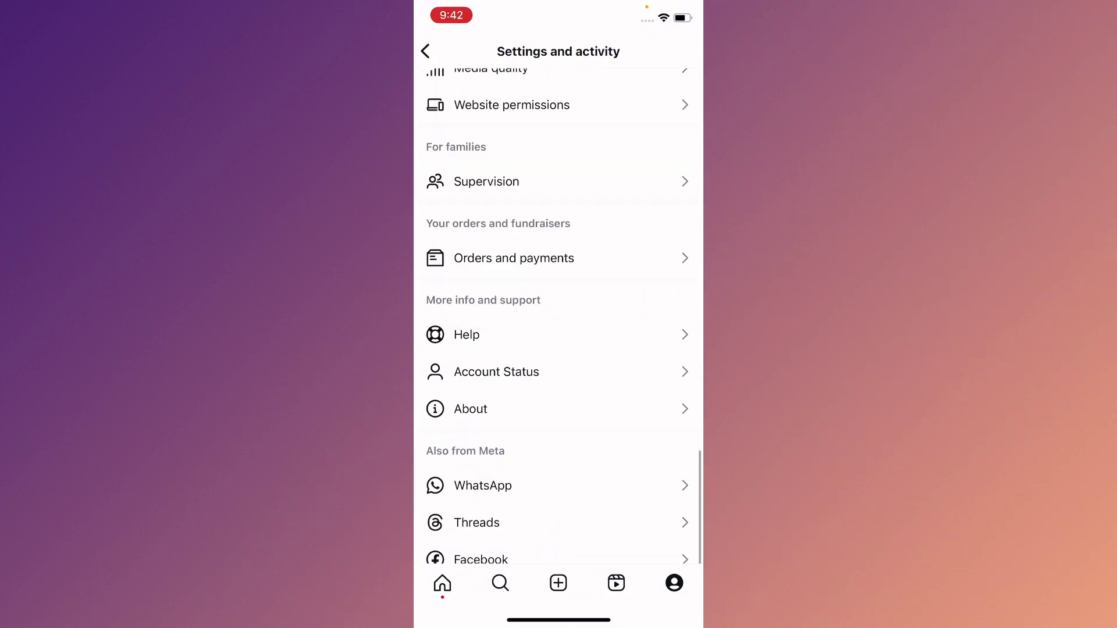
scroll(558, 332, down, 3)
click(489, 180)
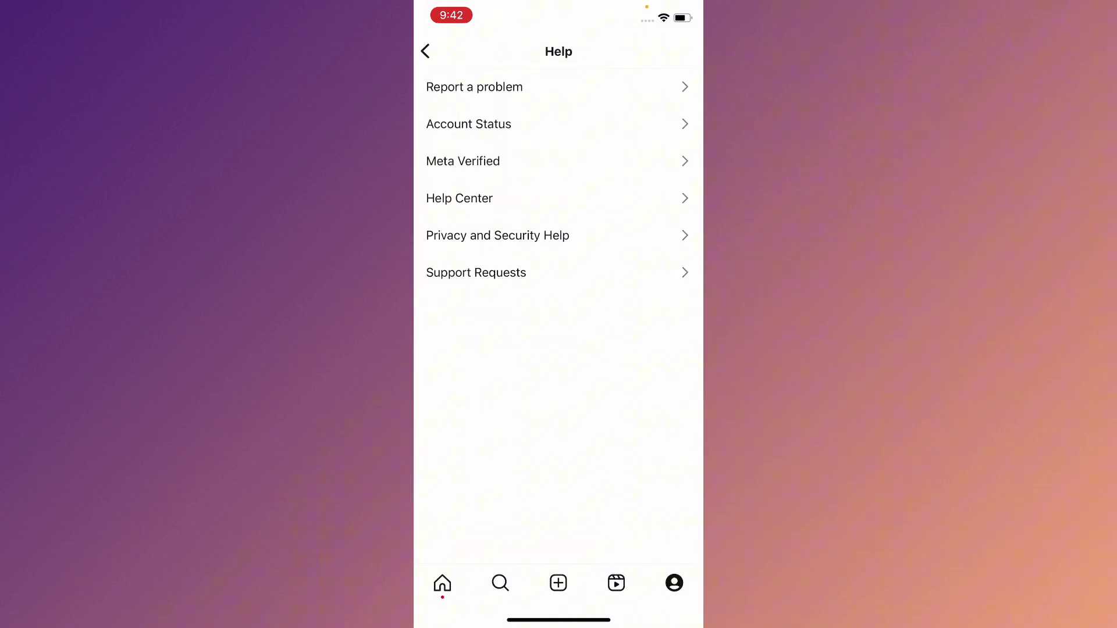
click(474, 87)
click(558, 403)
click(558, 547)
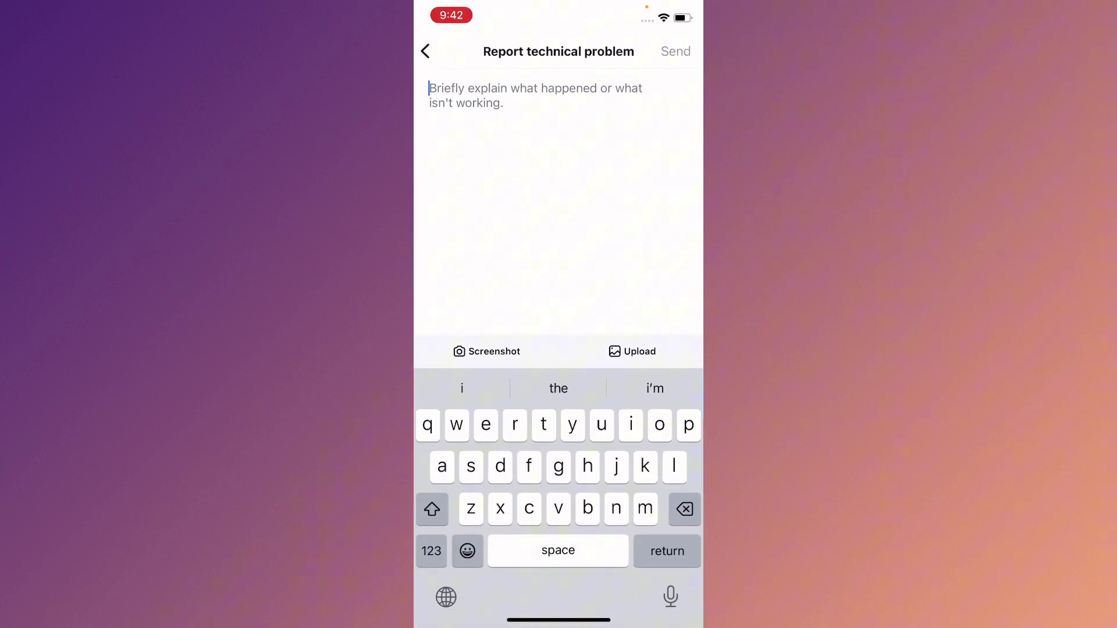
click(432, 92)
- Swipe Settings away in the app switcher and return to the third home screen page
drag(559, 619, 558, 393)
drag(490, 306, 664, 306)
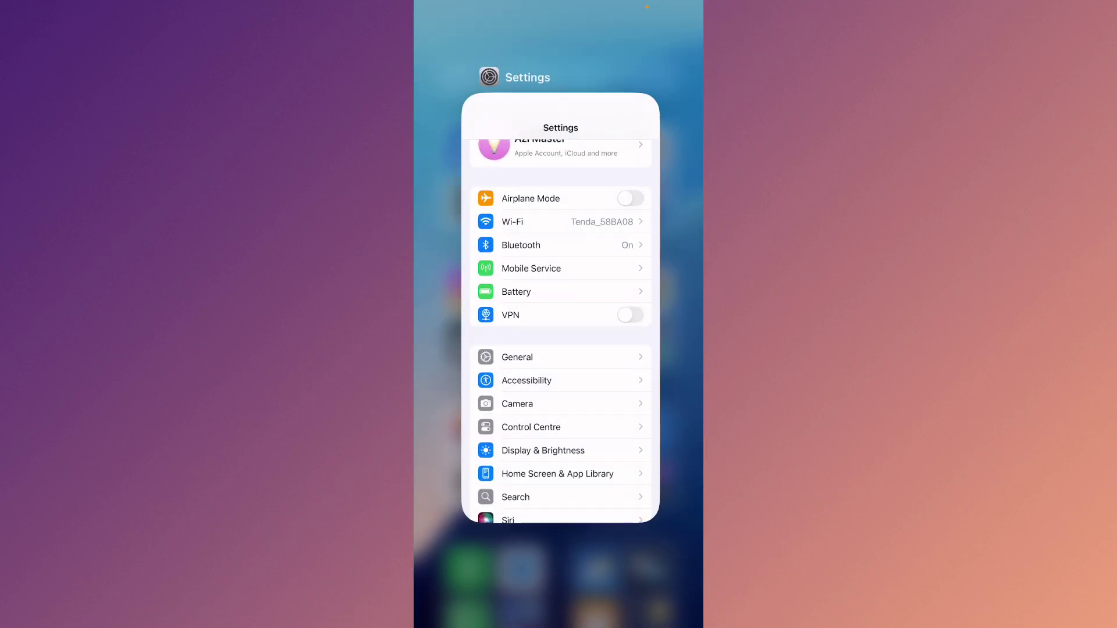
drag(559, 349, 559, 53)
drag(454, 349, 681, 350)
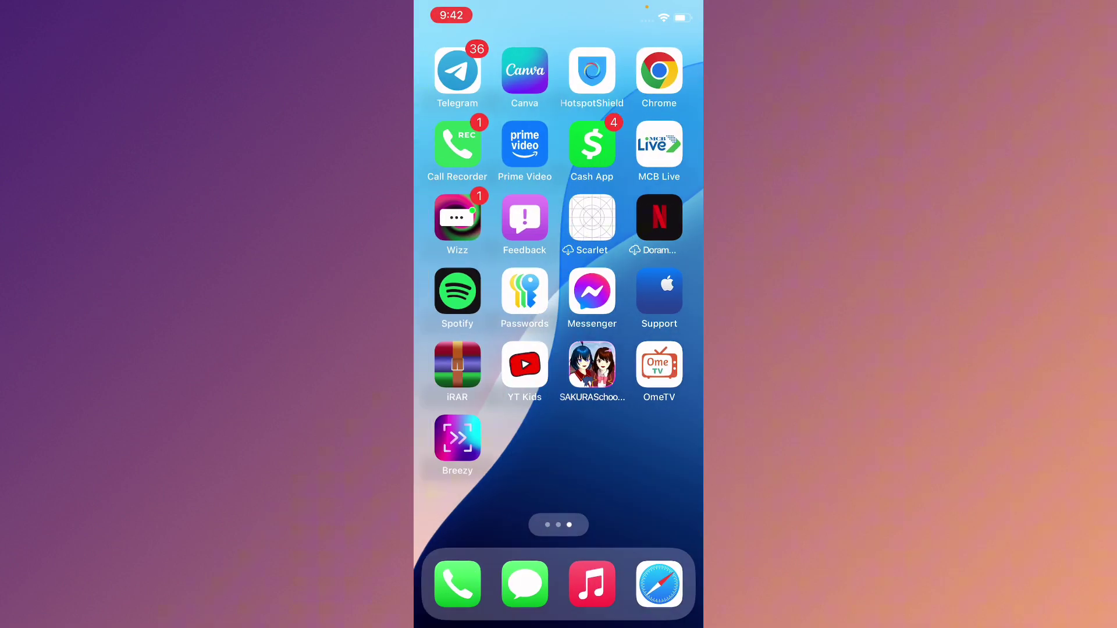